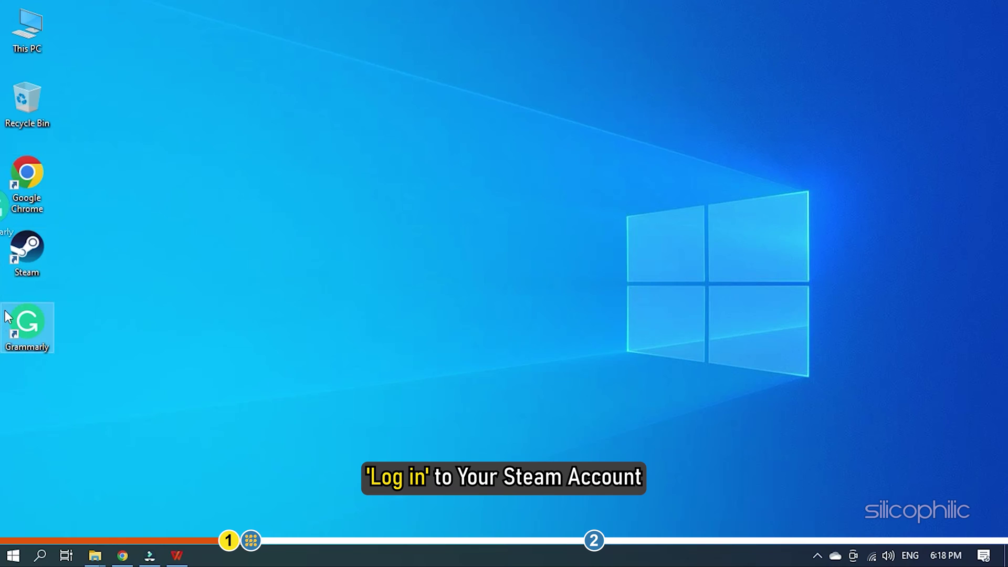
- Launch Steam, sign in with the account password, and open the account menu
{"action": "double_click", "coordinate": [32, 250]}
{"action": "type", "text": "***********"}
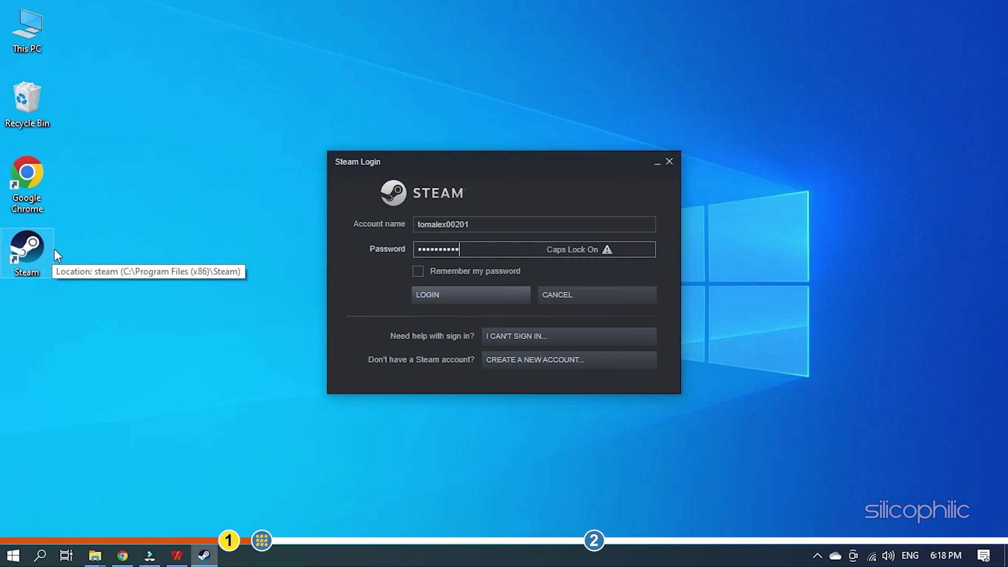
{"action": "left_click", "coordinate": [423, 294]}
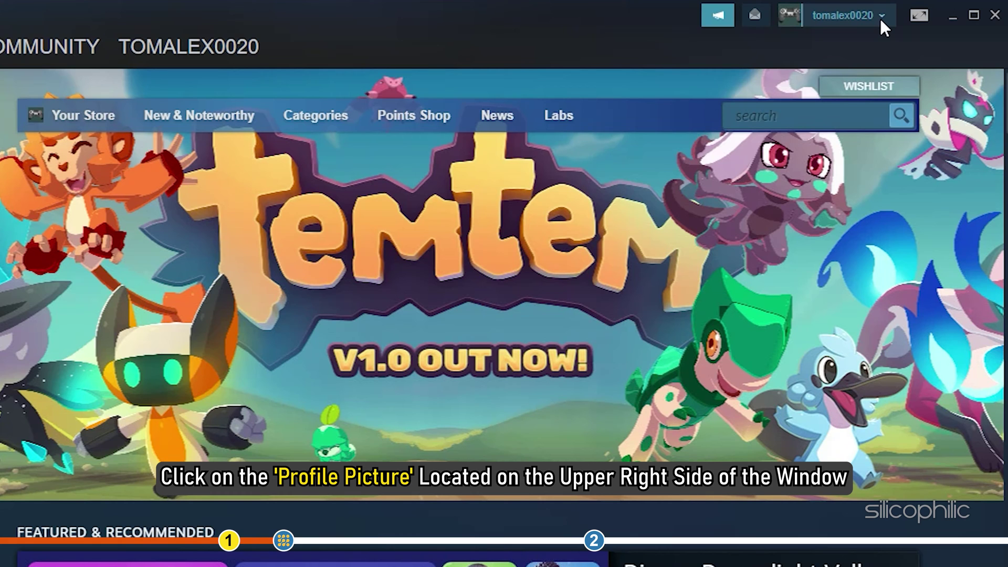
{"action": "left_click", "coordinate": [879, 16]}
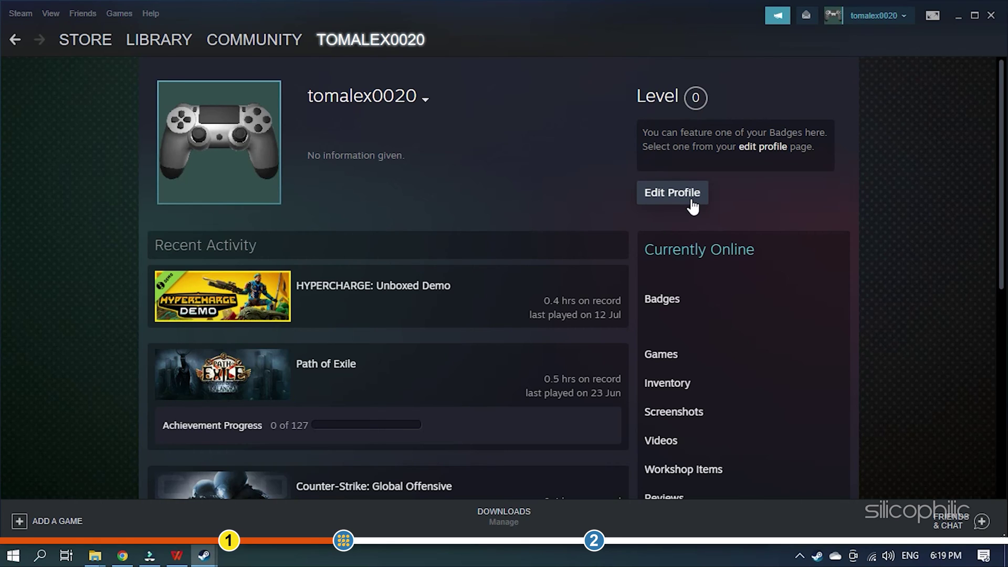
- In Edit Profile's Avatar section, choose The Cycle: Frontier avatar from See All and save
{"action": "left_click", "coordinate": [672, 192]}
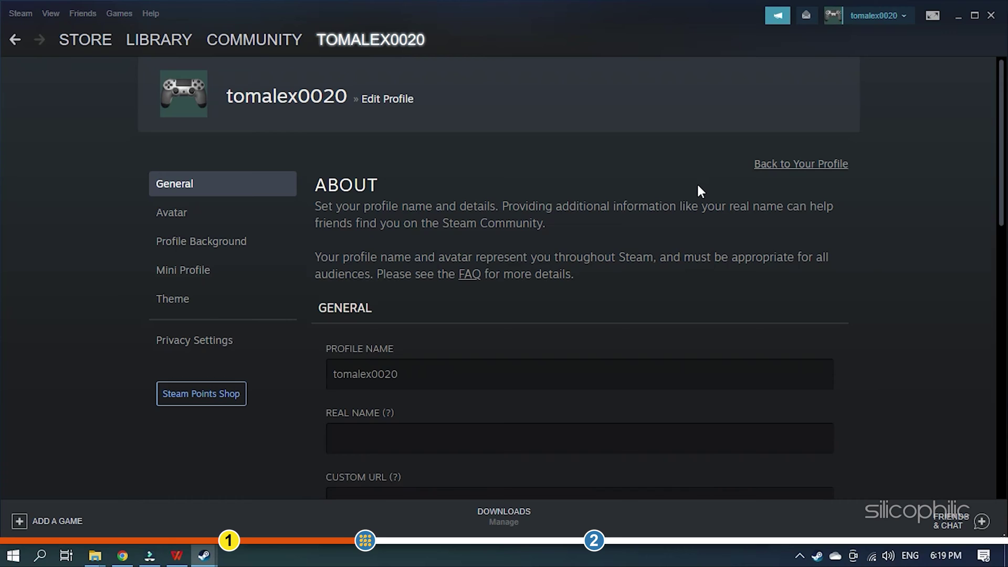
{"action": "left_click", "coordinate": [192, 224]}
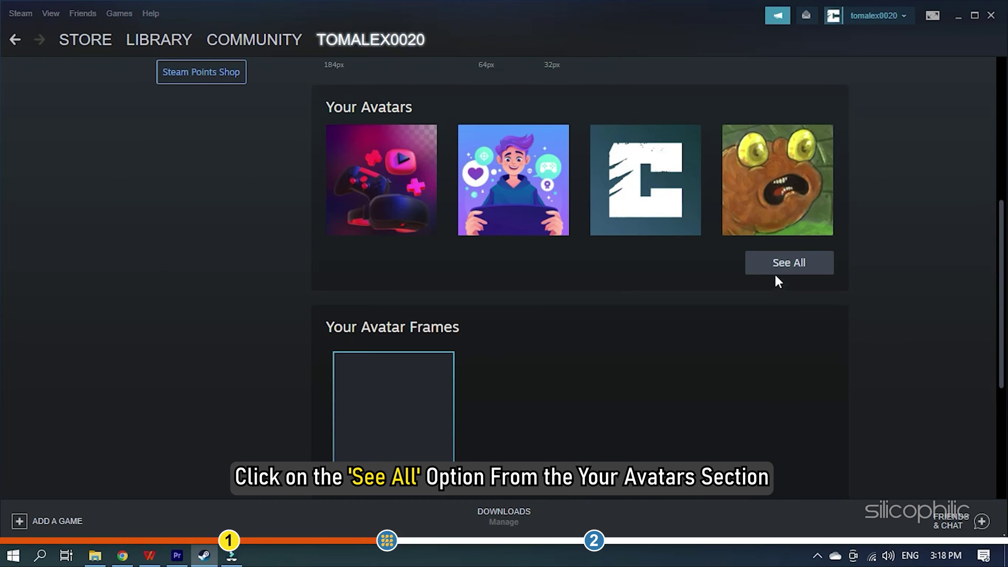
{"action": "left_click", "coordinate": [778, 270]}
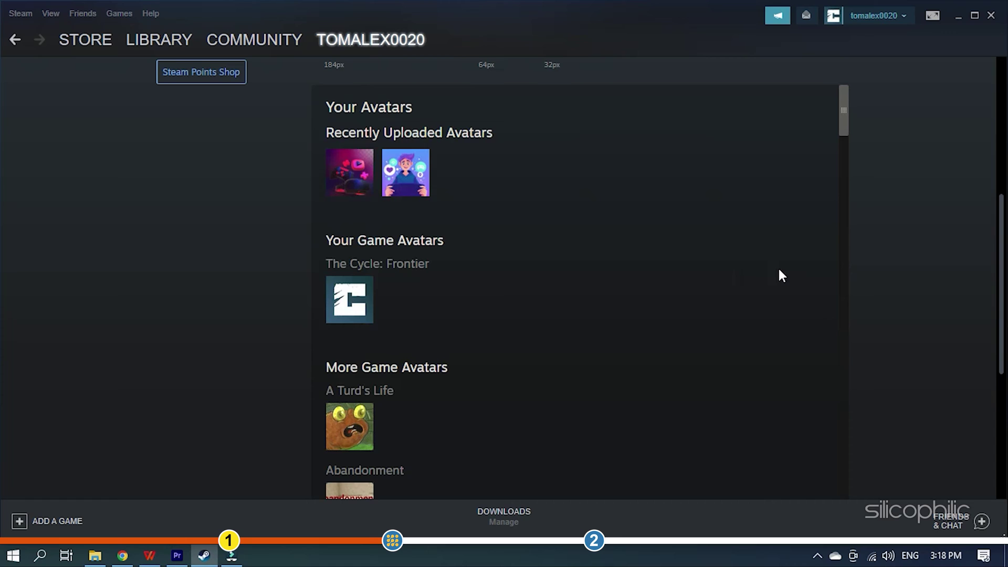
{"action": "mouse_move", "coordinate": [841, 129]}
{"action": "left_mouse_down"}
{"action": "mouse_move", "coordinate": [838, 184]}
{"action": "mouse_move", "coordinate": [842, 137]}
{"action": "left_mouse_up"}
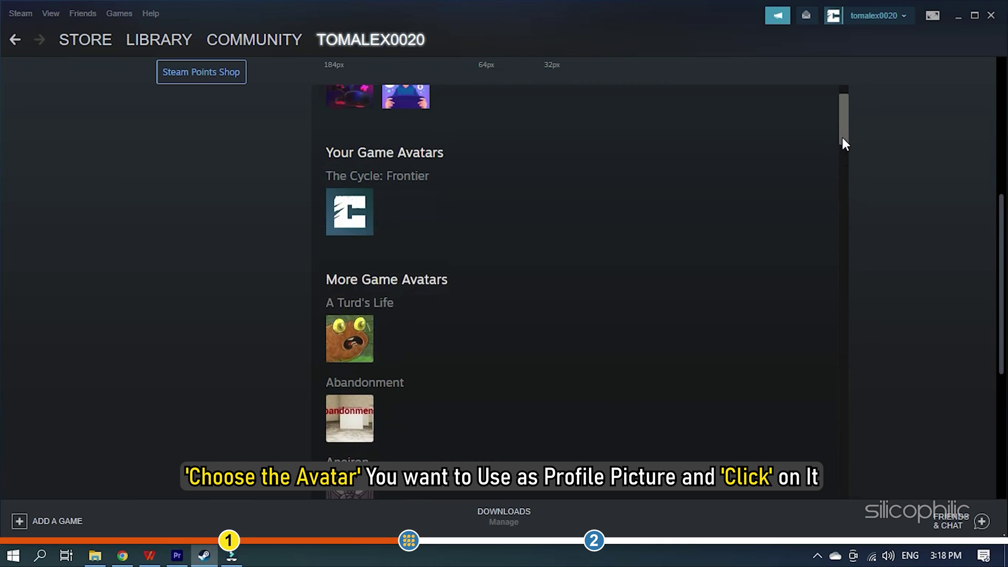
{"action": "left_click", "coordinate": [359, 227]}
{"action": "scroll", "coordinate": [413, 310], "scroll_direction": "down", "scroll_amount": 5}
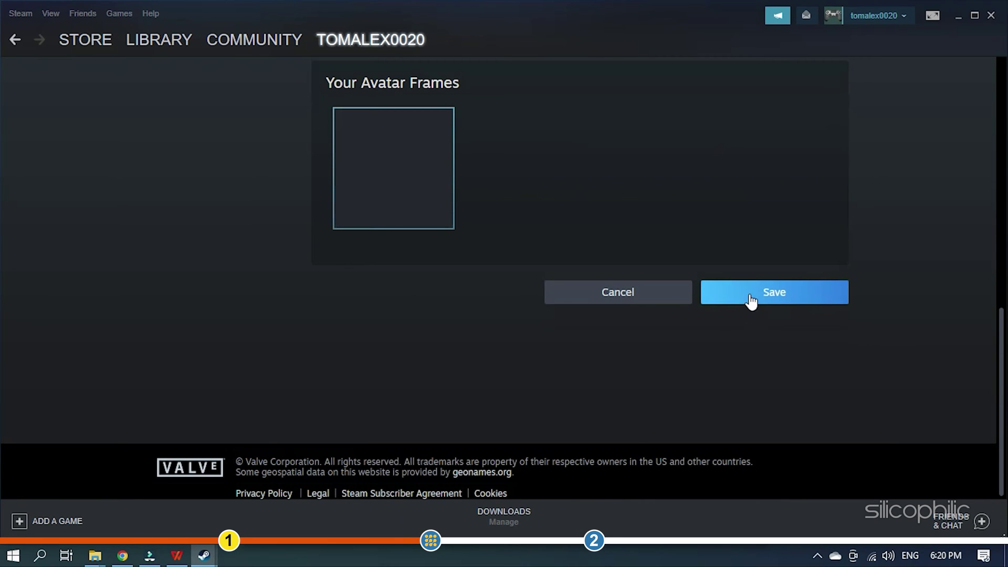
{"action": "left_click", "coordinate": [749, 297]}
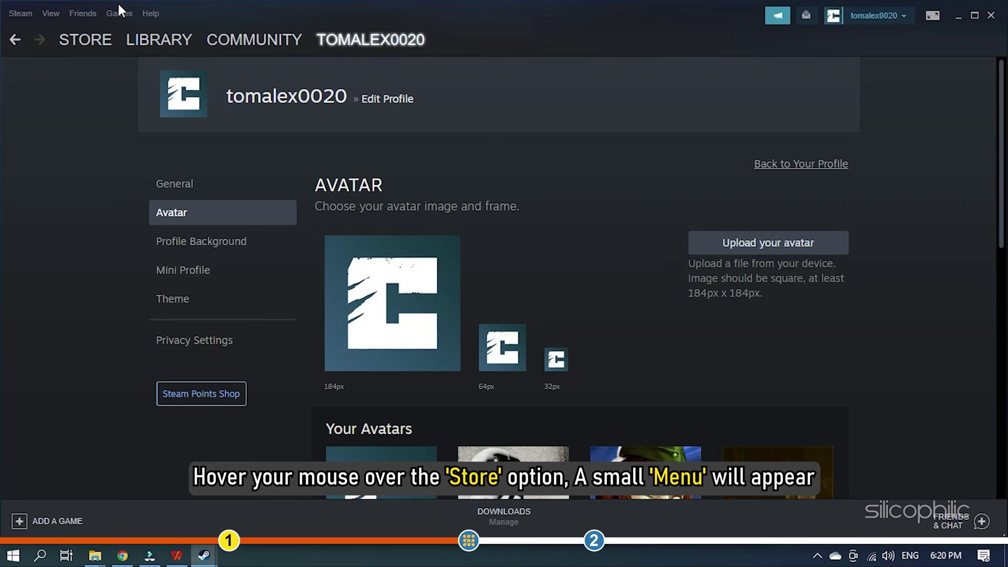
- Bring up the STORE menu to reach the Points Shop
{"action": "mouse_move", "coordinate": [78, 37]}
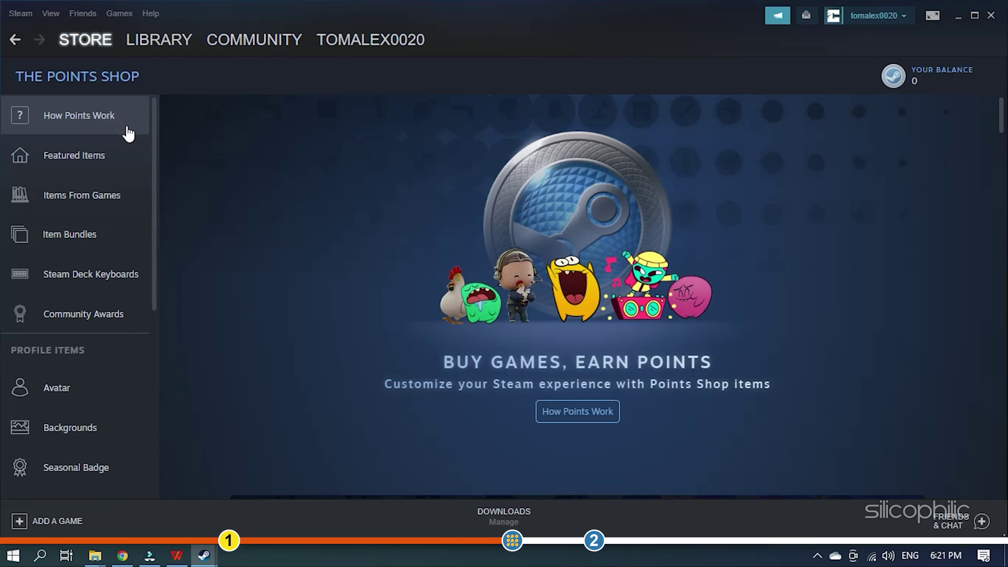
- List all animated avatars under Profile Items and open the Scientist Patrol Blue card
{"action": "left_click", "coordinate": [113, 390]}
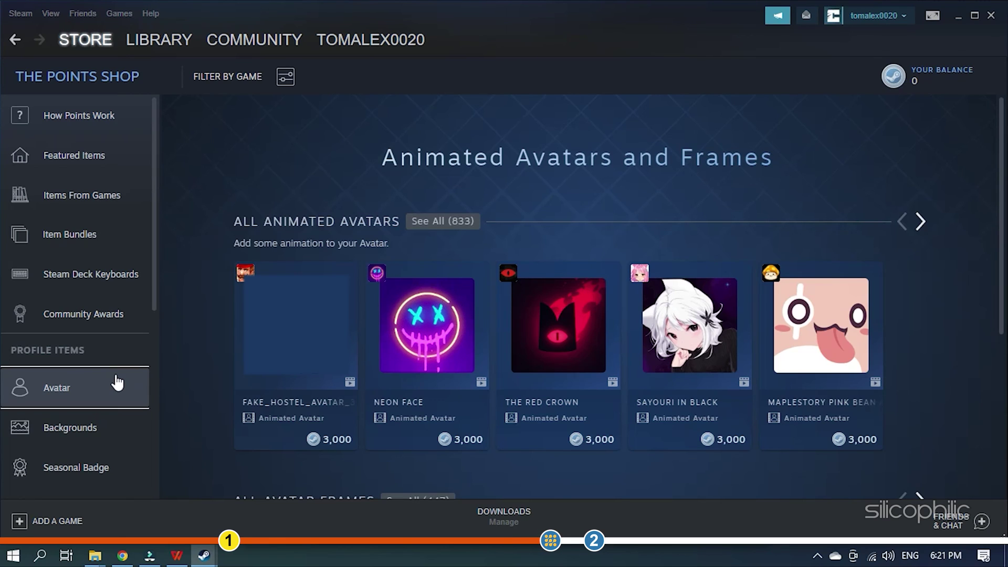
{"action": "left_click", "coordinate": [443, 221]}
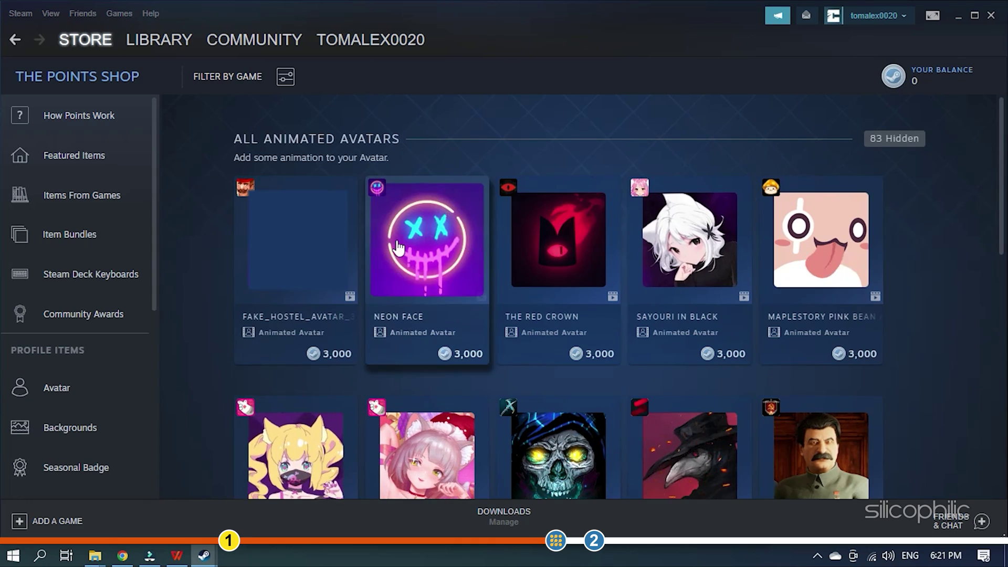
{"action": "scroll", "coordinate": [176, 370], "scroll_direction": "down", "scroll_amount": 1}
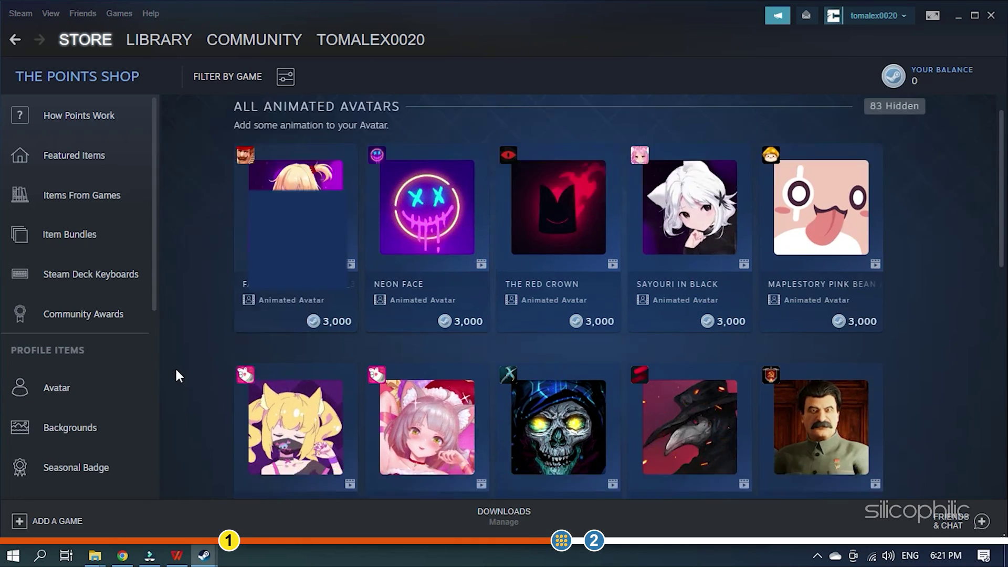
{"action": "scroll", "coordinate": [176, 376], "scroll_direction": "down", "scroll_amount": 5}
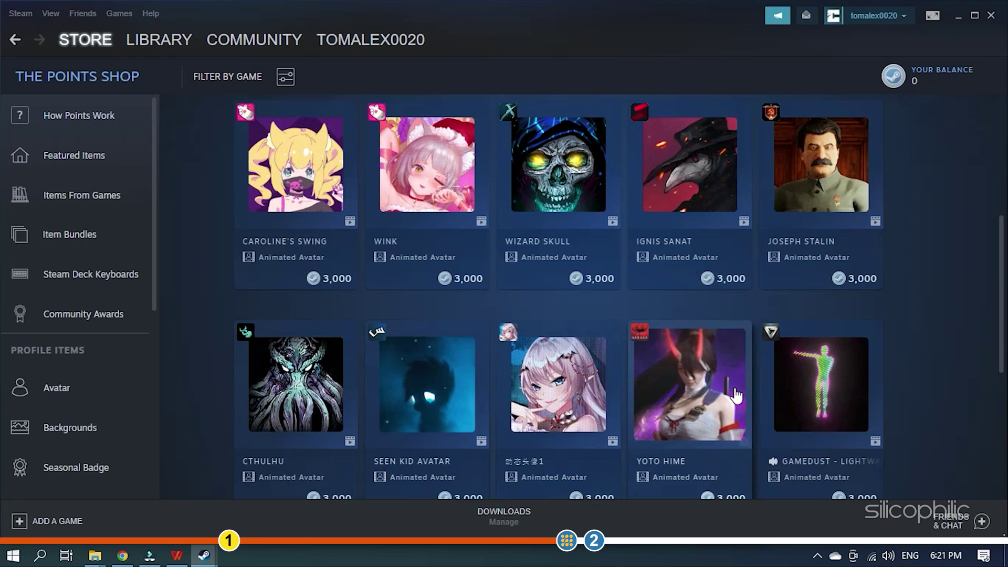
{"action": "scroll", "coordinate": [671, 335], "scroll_direction": "down", "scroll_amount": 4}
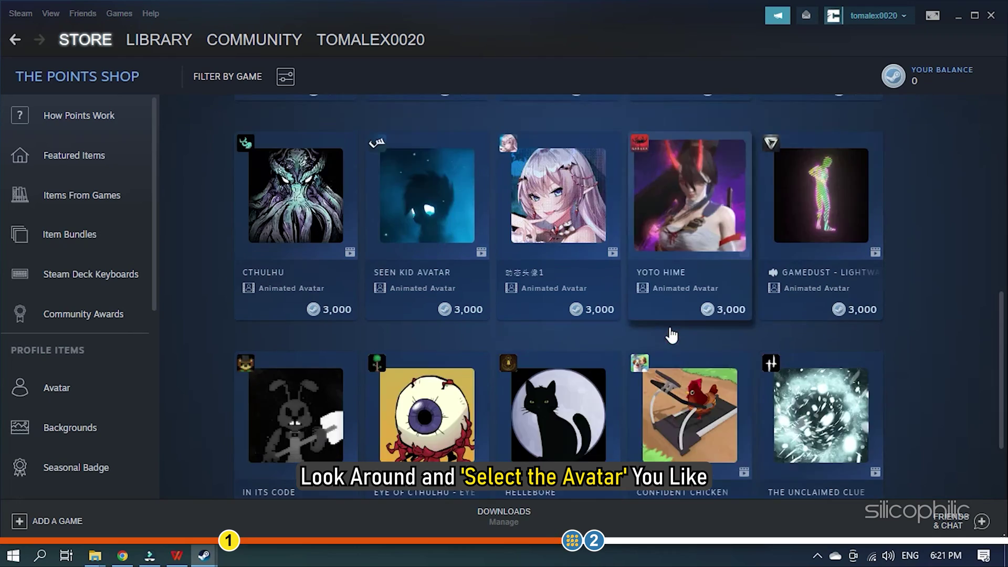
{"action": "scroll", "coordinate": [672, 334], "scroll_direction": "down", "scroll_amount": 8}
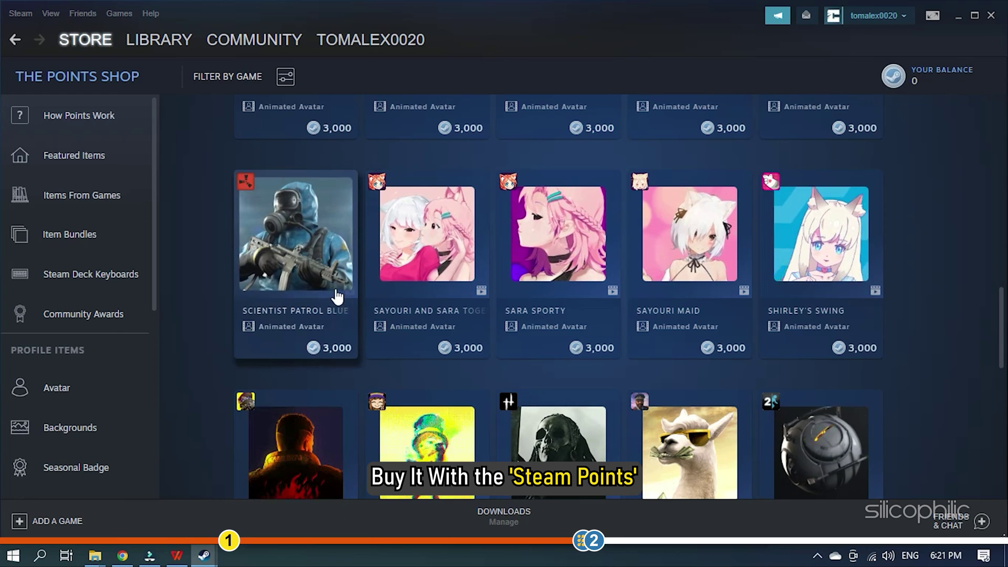
{"action": "left_click", "coordinate": [336, 296]}
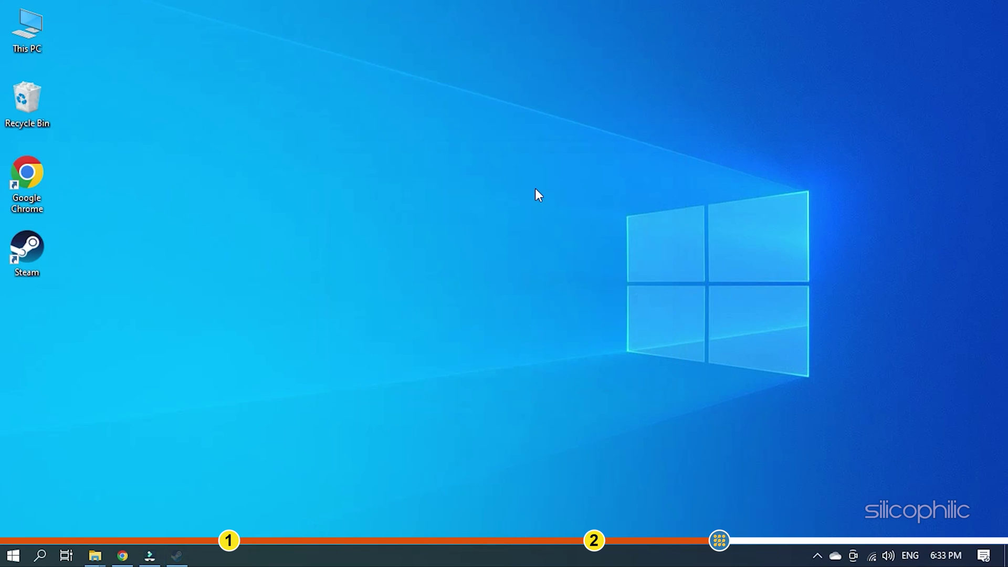
- Relaunch Steam, paste the account password to log in, and open the account menu
{"action": "double_click", "coordinate": [23, 251]}
{"action": "key", "text": "ctrl+v"}
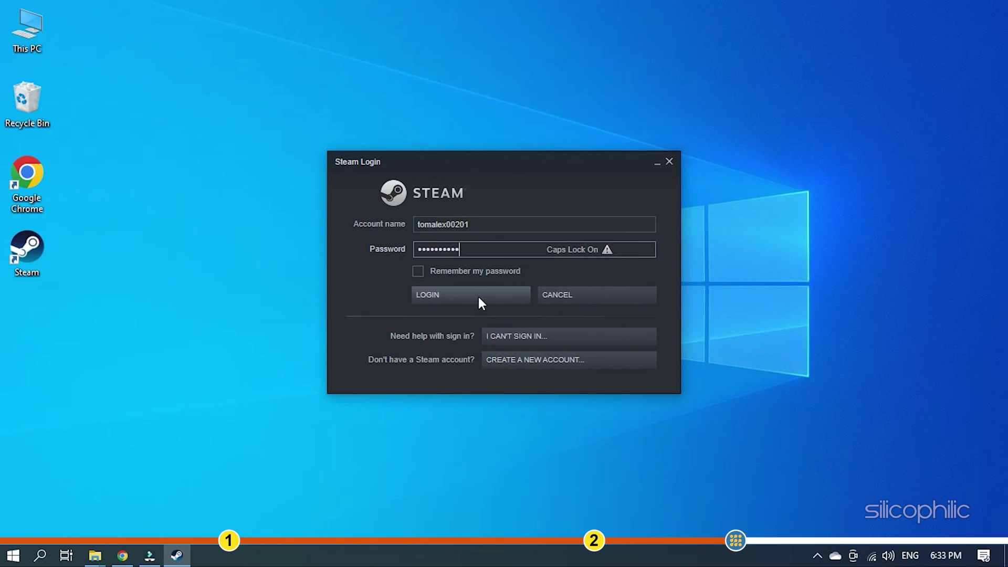
{"action": "left_click", "coordinate": [479, 297]}
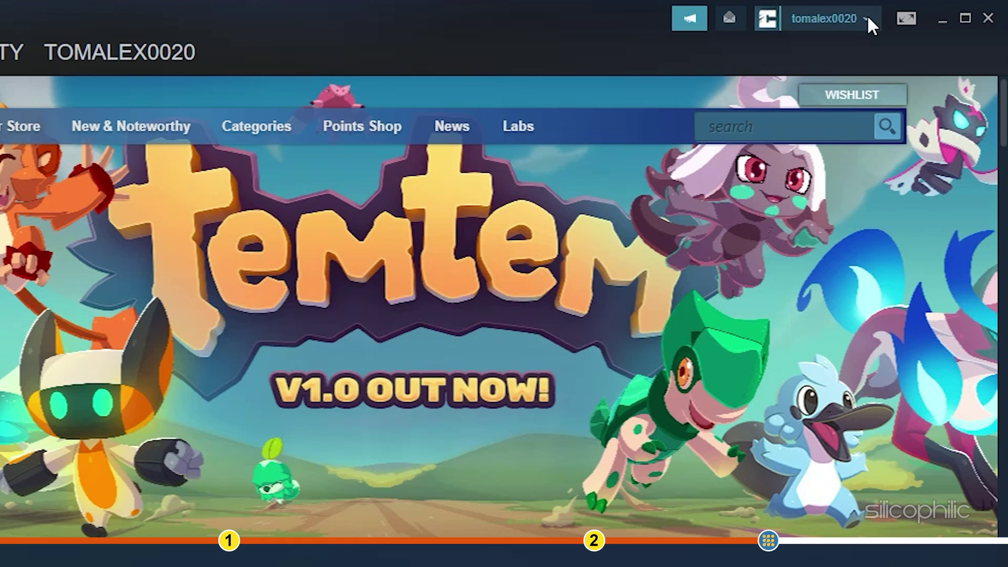
{"action": "left_click", "coordinate": [867, 16]}
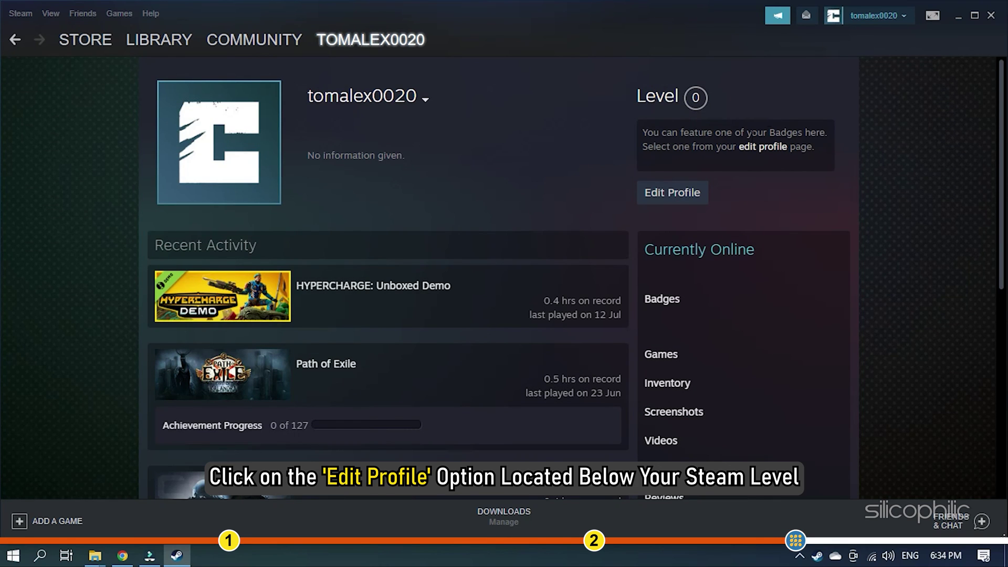
- From Edit Profile's Avatar section, start an avatar upload and select Kerfin7_NEA_2332
{"action": "left_click", "coordinate": [697, 205]}
{"action": "left_click", "coordinate": [208, 218]}
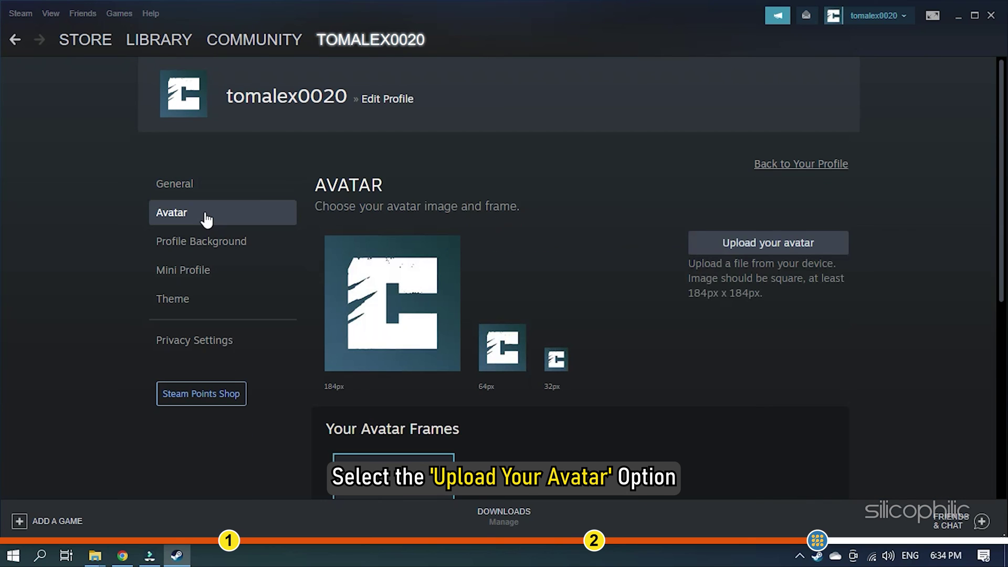
{"action": "left_click", "coordinate": [833, 246]}
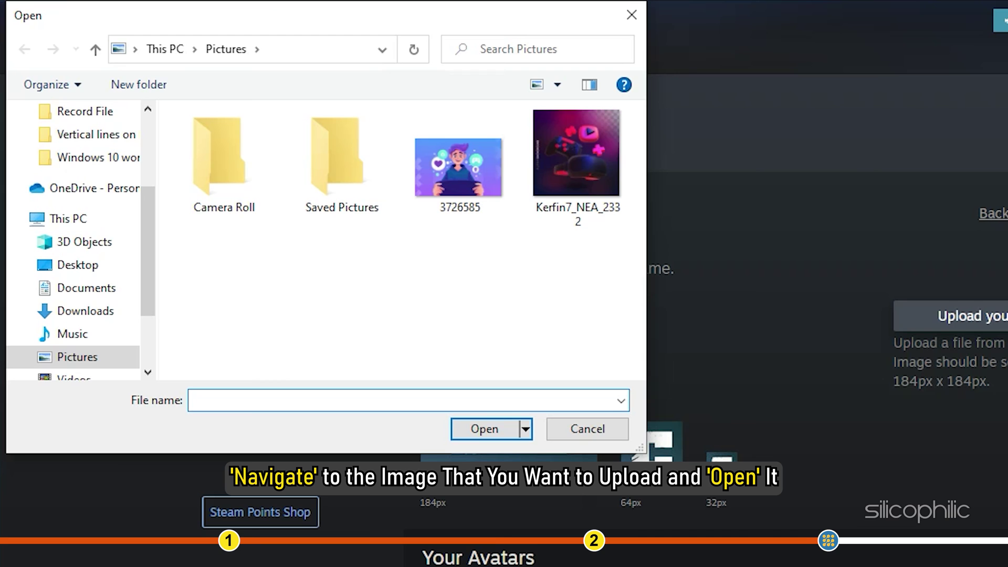
{"action": "left_click", "coordinate": [575, 181]}
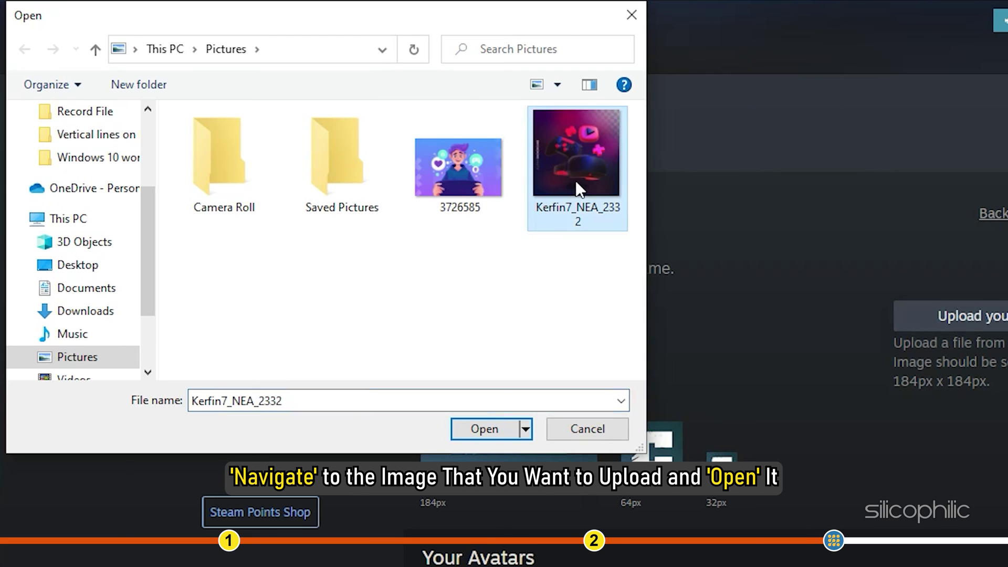
- Upload Kerfin7_NEA_2332, shrink the square crop around the controller and headset, and save
{"action": "left_click", "coordinate": [502, 428]}
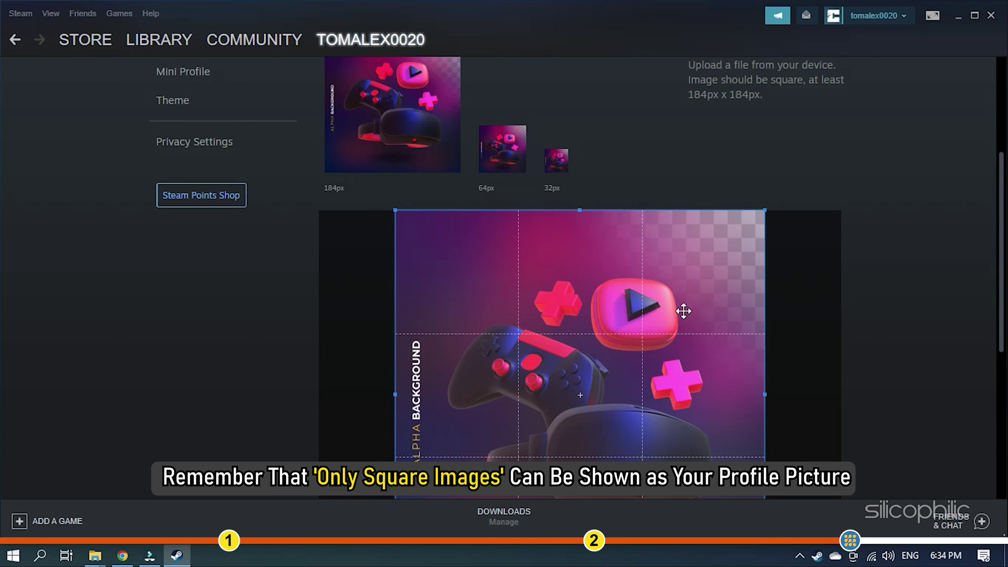
{"action": "left_click_drag", "start_coordinate": [1003, 258], "coordinate": [1004, 289]}
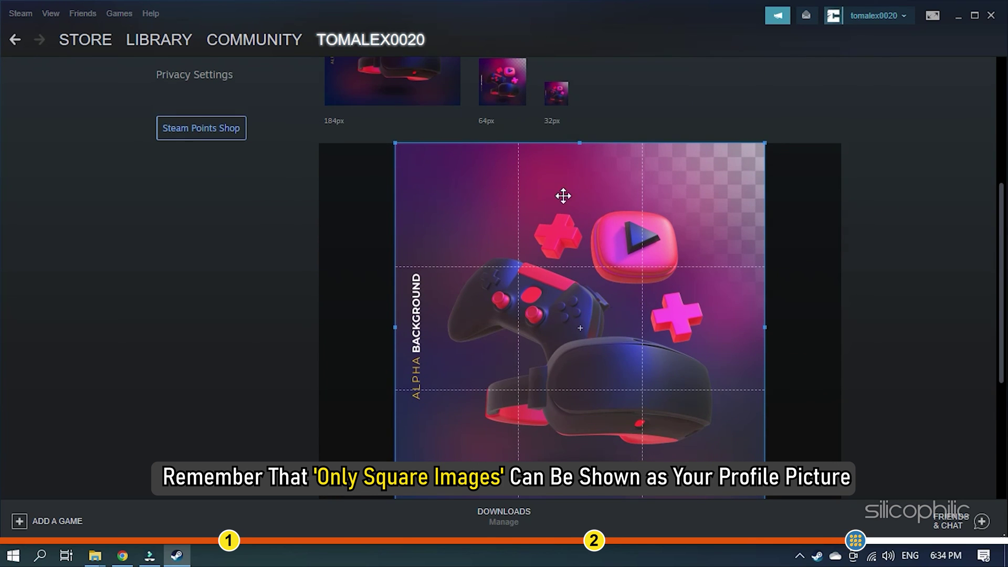
{"action": "left_click_drag", "start_coordinate": [395, 146], "coordinate": [426, 174]}
{"action": "left_click_drag", "start_coordinate": [1002, 235], "coordinate": [1003, 278]}
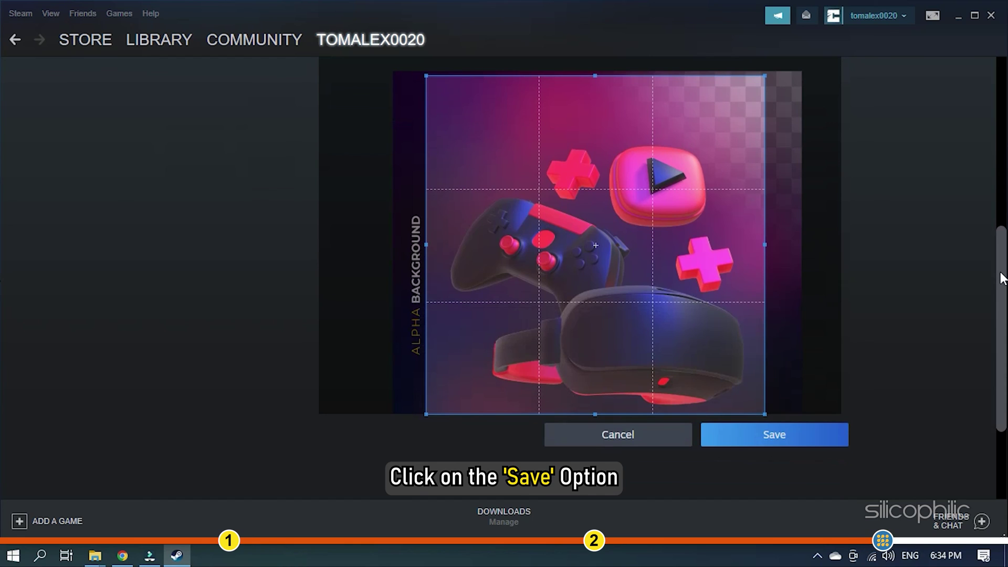
{"action": "left_click", "coordinate": [758, 437]}
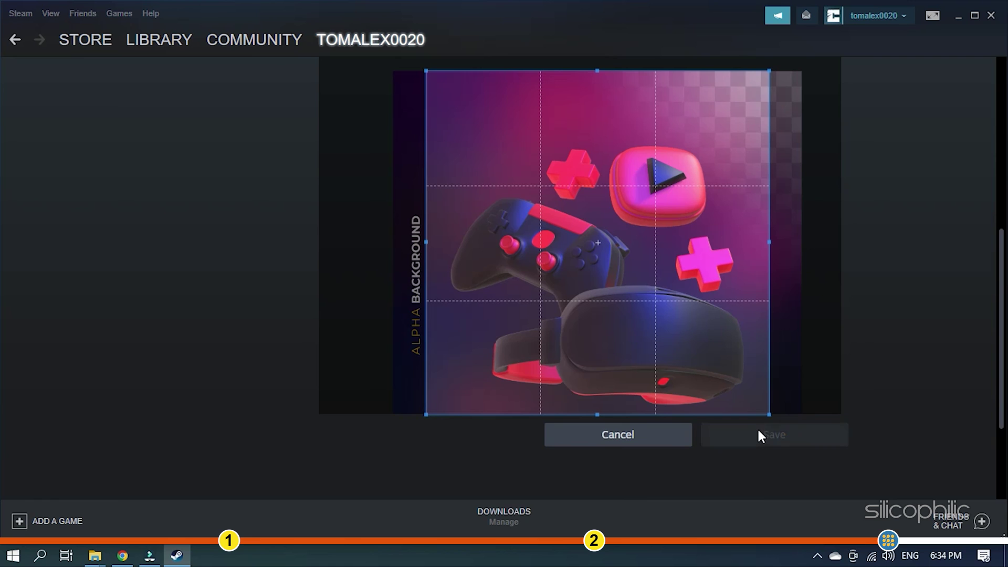